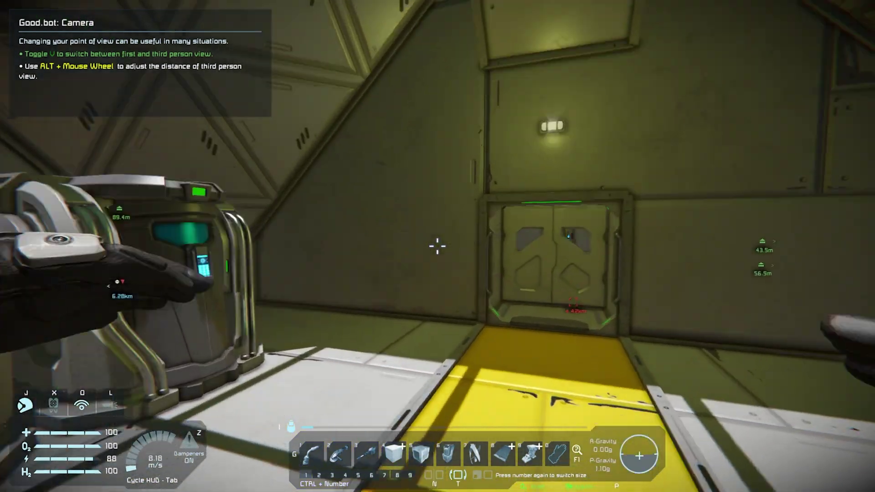
- Walk to Cryo Chamber 4, check its terminal inventory, then walk back along the corridor
{"action": "key", "text": "w"}
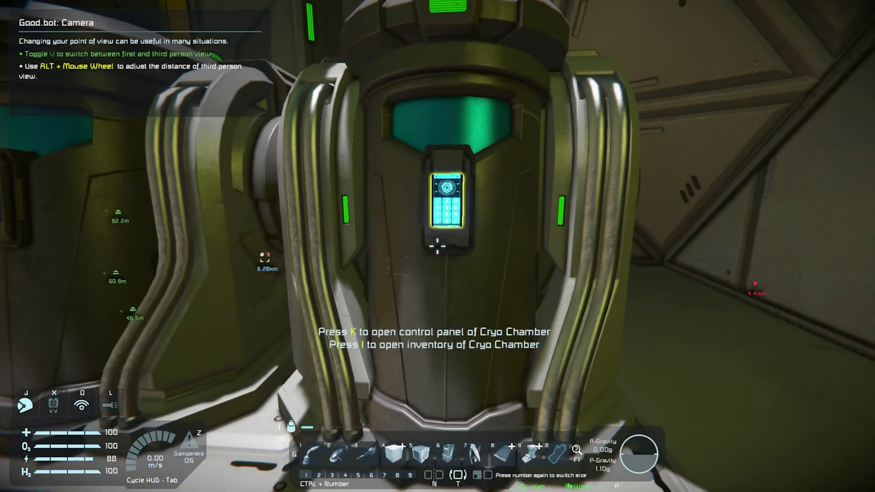
{"action": "key", "text": "w"}
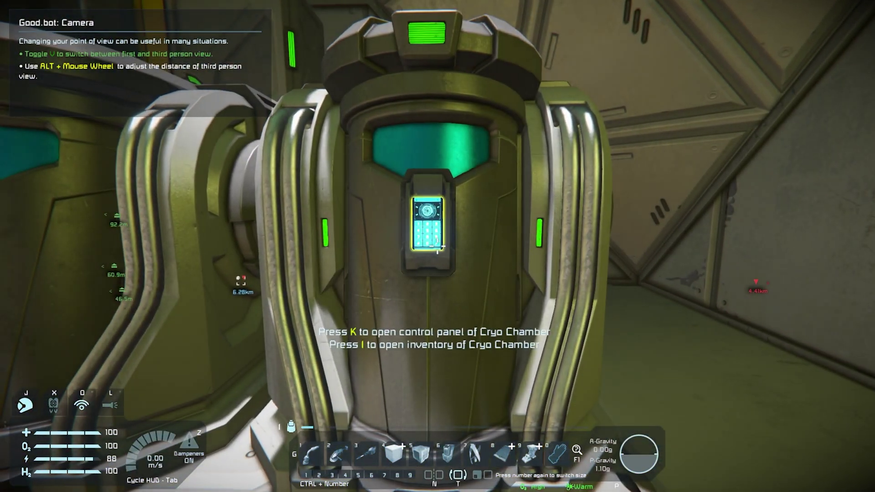
{"action": "key", "text": "i"}
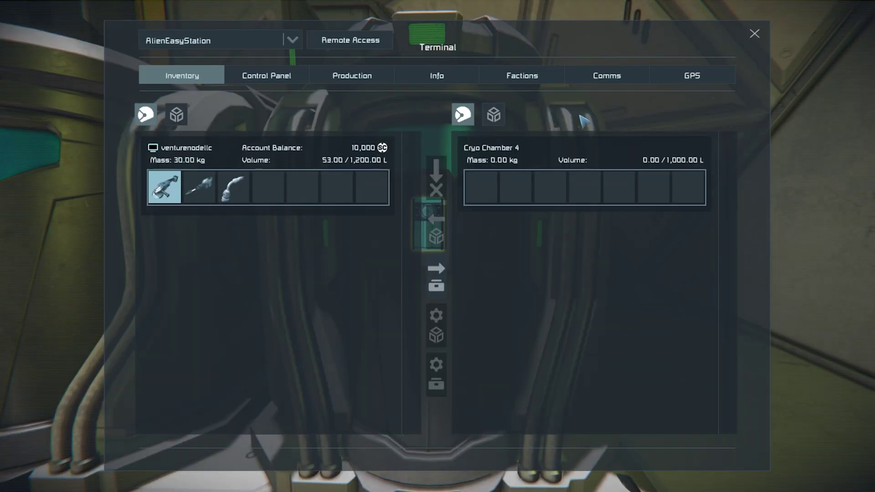
{"action": "key", "text": "Escape"}
{"action": "key", "text": "w"}
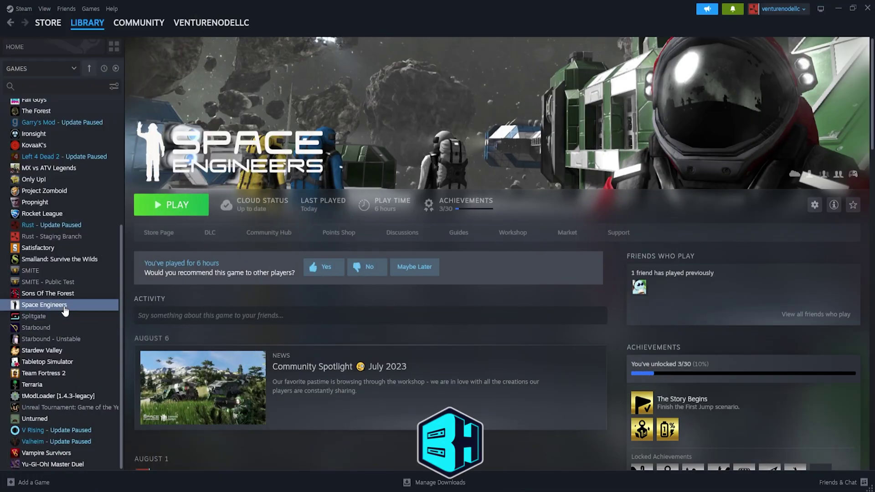
- Subscribe to Lost Battle Respawn Pod and Respawn Rover Earth Only from the Workshop's Respawn Ship category
{"action": "left_click", "coordinate": [527, 241]}
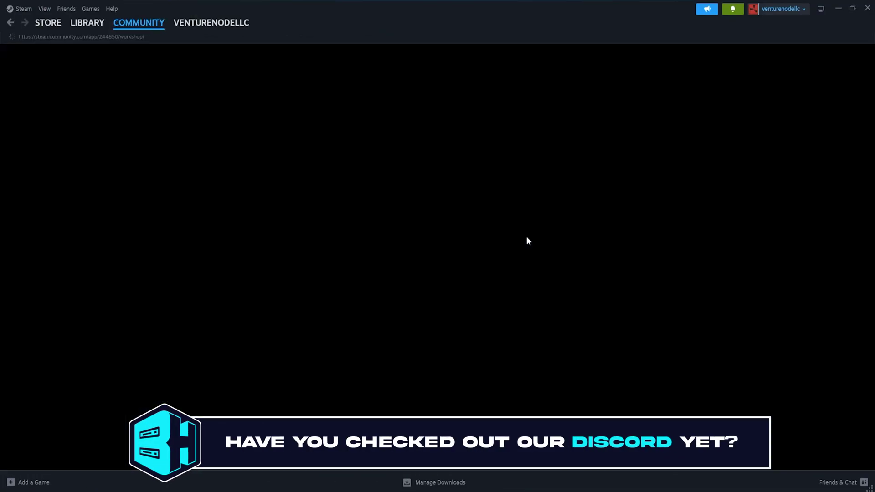
{"action": "scroll", "coordinate": [524, 237], "scroll_direction": "down", "scroll_amount": 5}
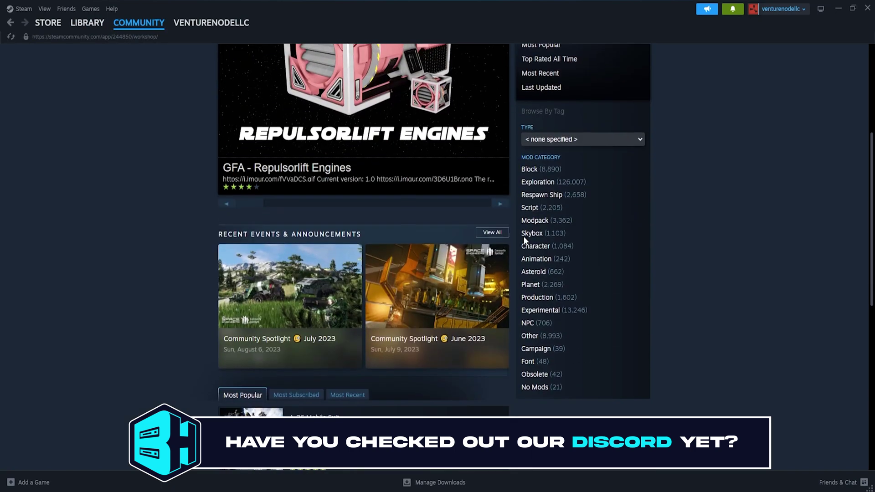
{"action": "left_click", "coordinate": [536, 195]}
{"action": "left_click", "coordinate": [302, 286]}
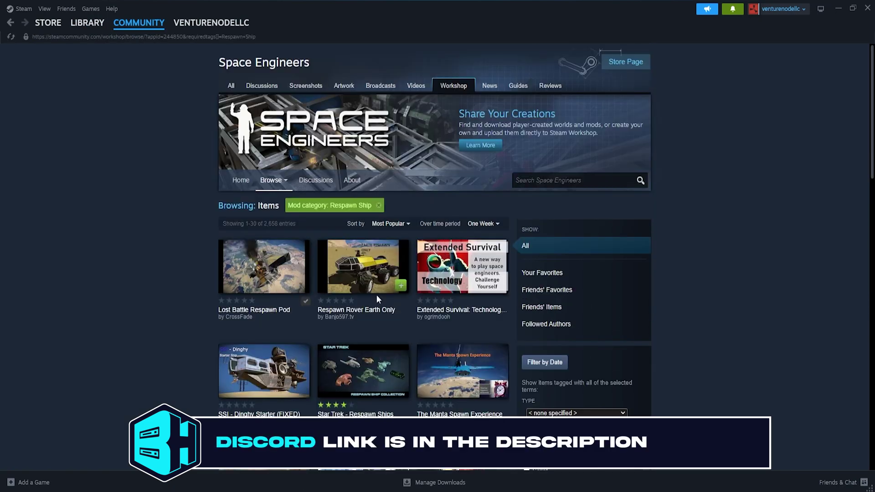
{"action": "left_click", "coordinate": [401, 286]}
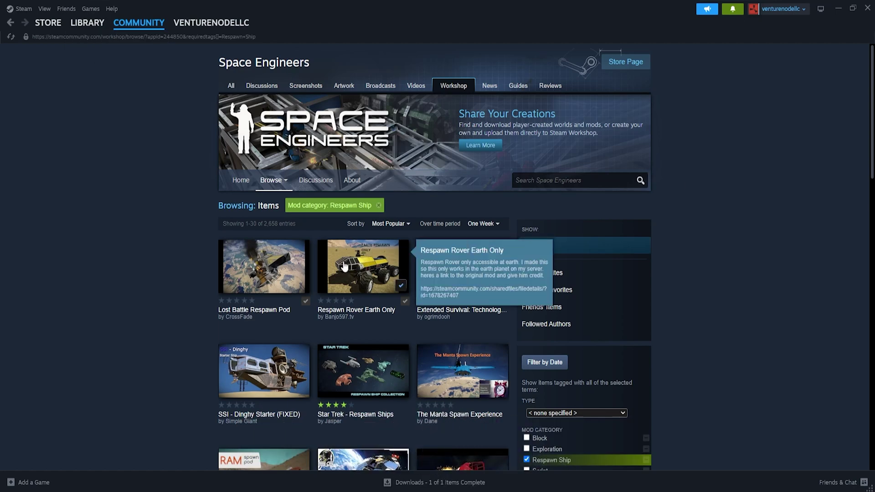
{"action": "left_click", "coordinate": [88, 23]}
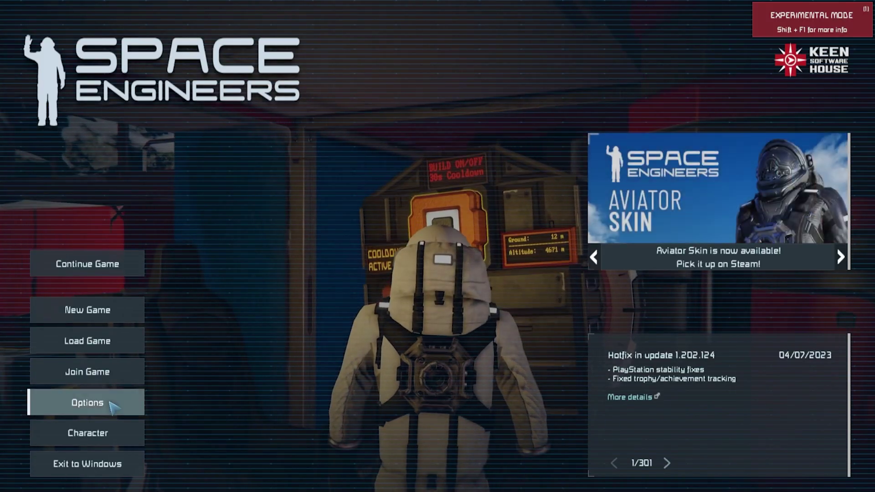
- In Options > Game, agree to the mod.io Terms of Use and confirm the settings with OK
{"action": "left_click", "coordinate": [111, 404]}
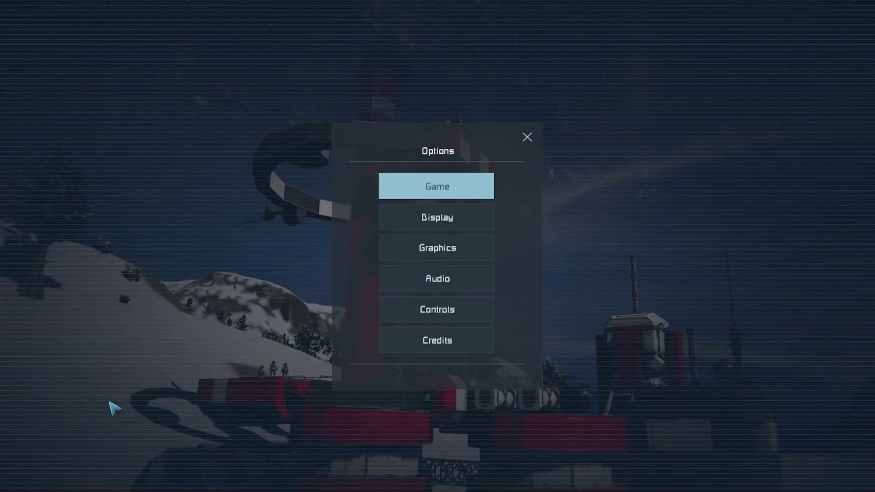
{"action": "left_click", "coordinate": [431, 189]}
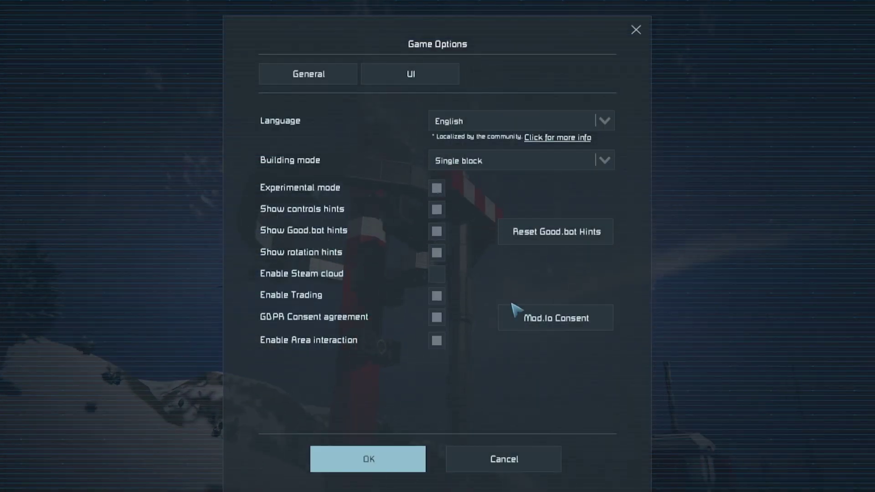
{"action": "left_click", "coordinate": [555, 323]}
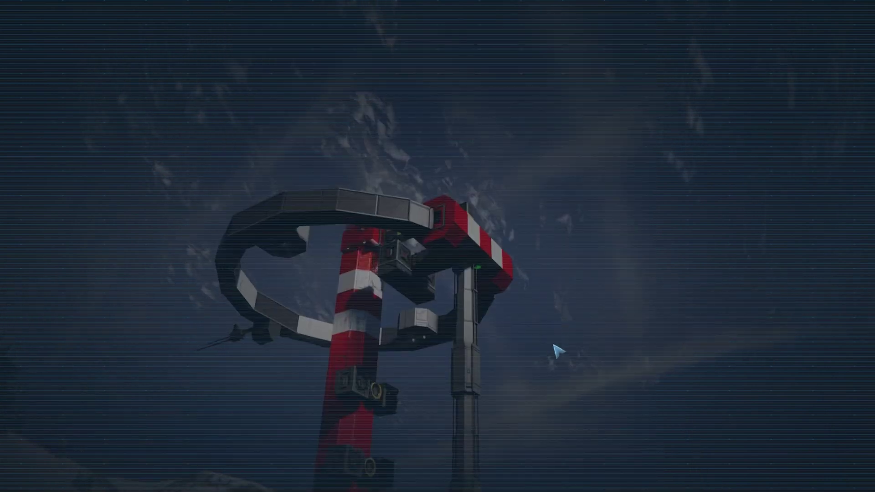
{"action": "left_click", "coordinate": [404, 319]}
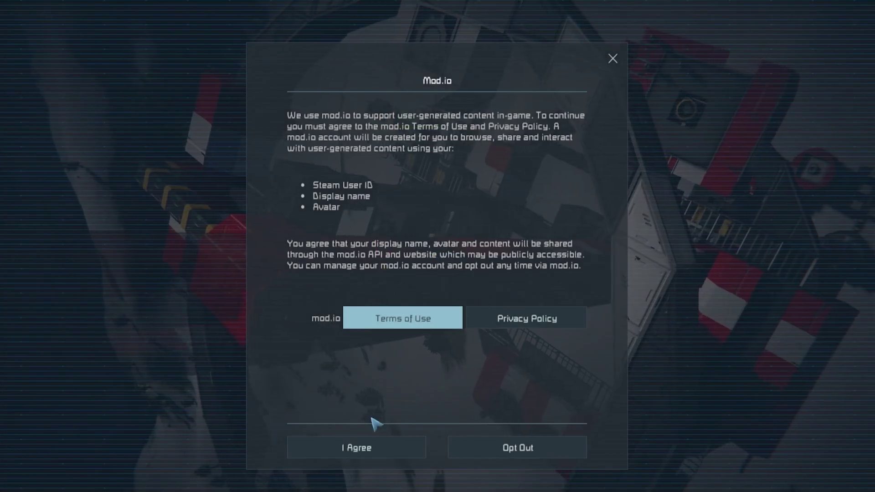
{"action": "left_click", "coordinate": [392, 447]}
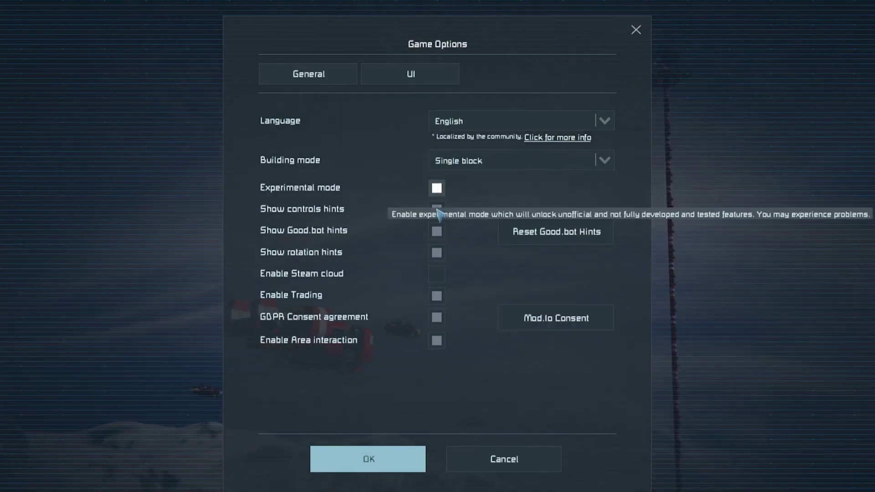
{"action": "left_click", "coordinate": [386, 453]}
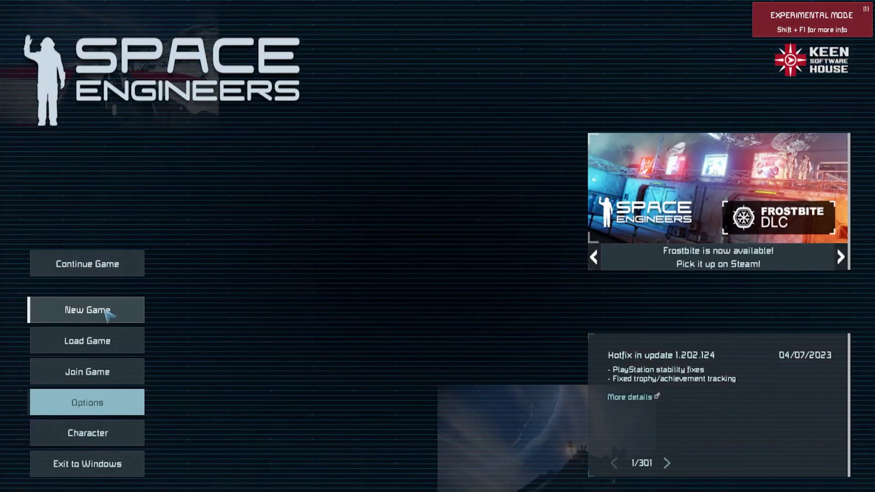
- Start a Custom Game in New Game and name the world 'World'
{"action": "left_click", "coordinate": [108, 313]}
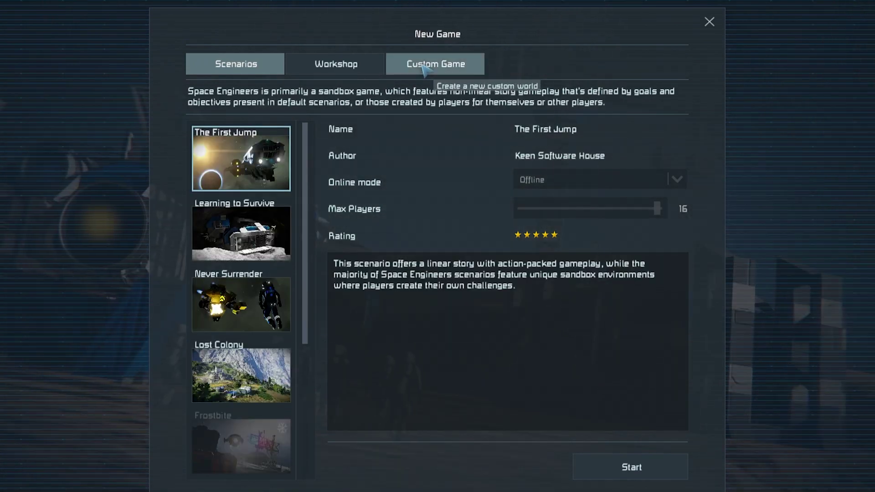
{"action": "left_click", "coordinate": [439, 72]}
{"action": "left_click", "coordinate": [619, 134]}
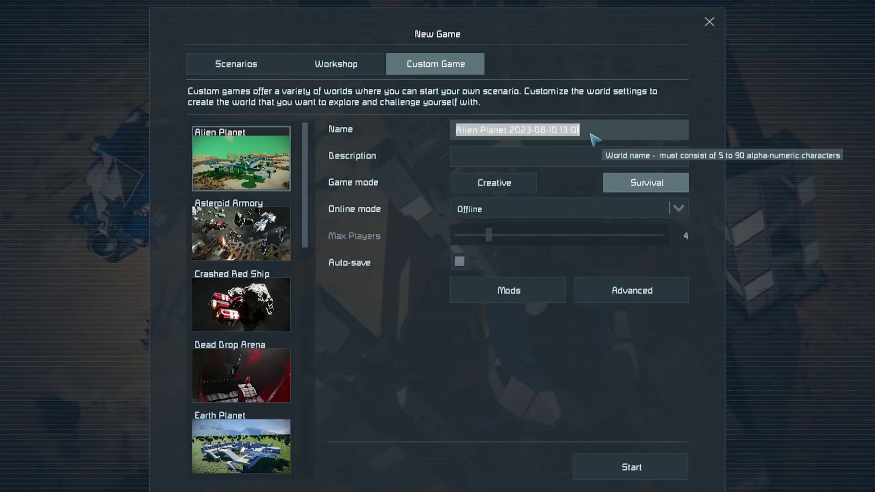
{"action": "type", "text": "World"}
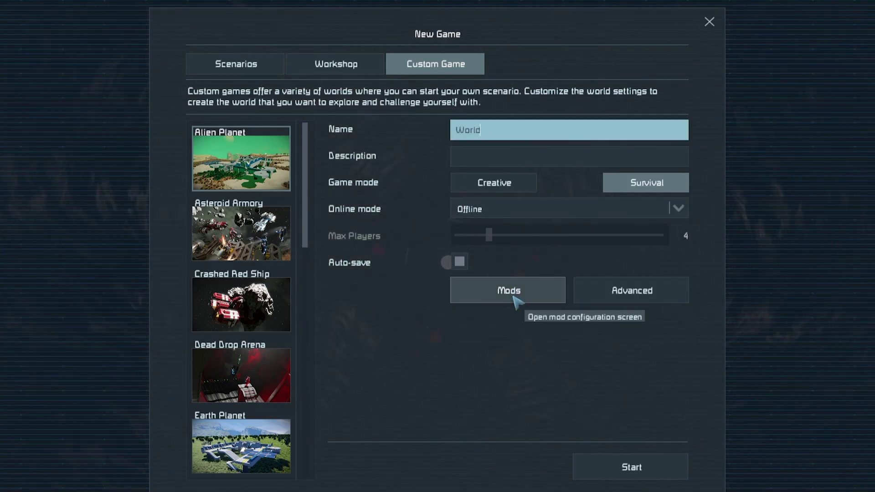
- Move Respawn Rover Earth Only and Lost Battle Respawn Pod to Active mods, then Start the world
{"action": "left_click", "coordinate": [518, 299]}
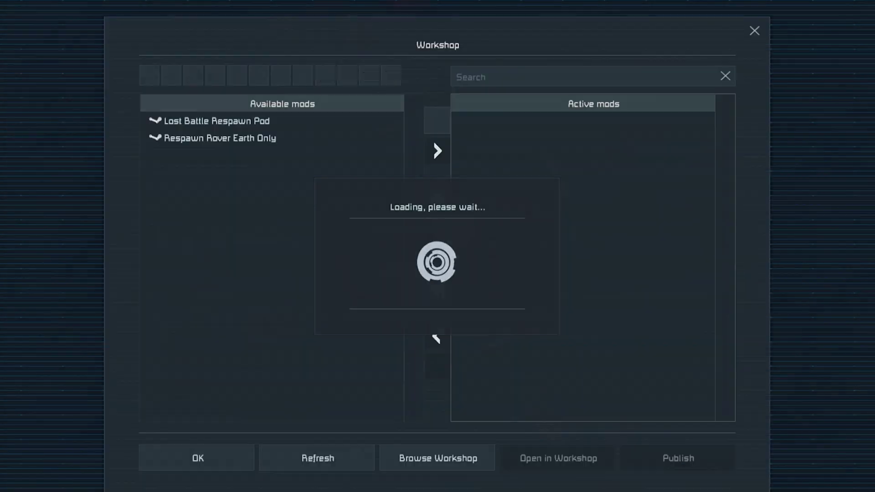
{"action": "left_click", "coordinate": [221, 138]}
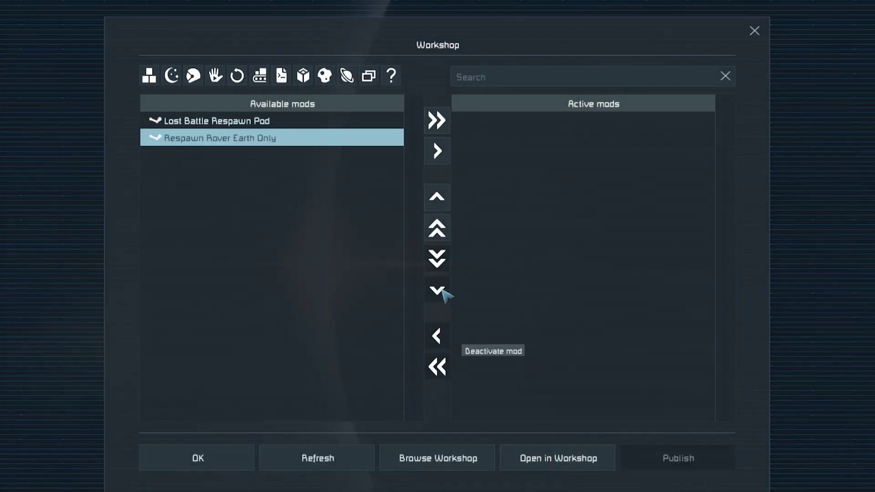
{"action": "left_click", "coordinate": [437, 151]}
{"action": "left_click", "coordinate": [292, 125]}
{"action": "left_click", "coordinate": [438, 151]}
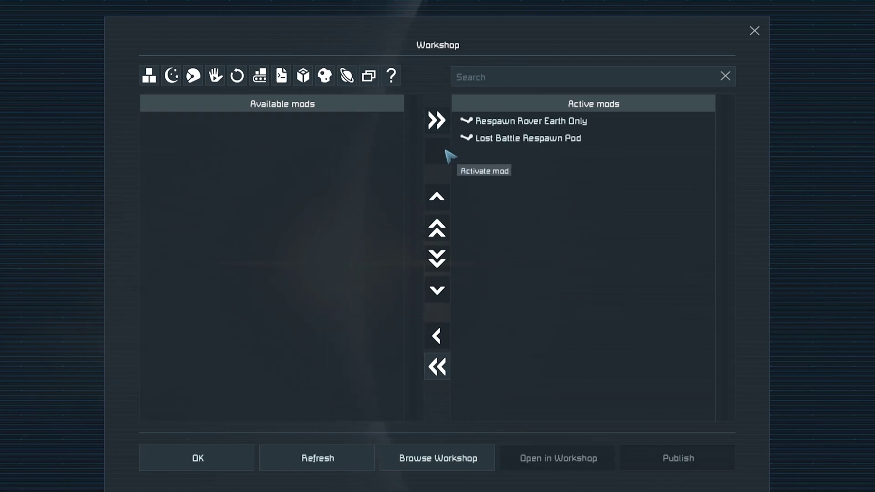
{"action": "left_click", "coordinate": [186, 460]}
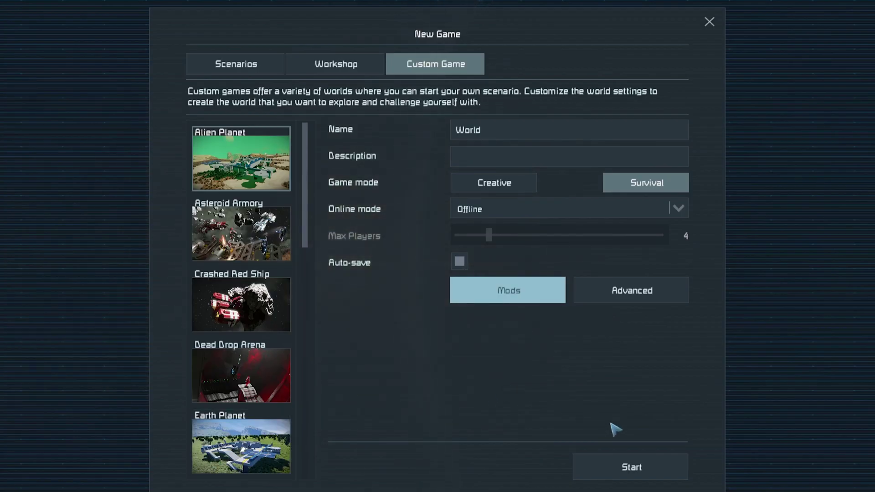
{"action": "left_click", "coordinate": [650, 467]}
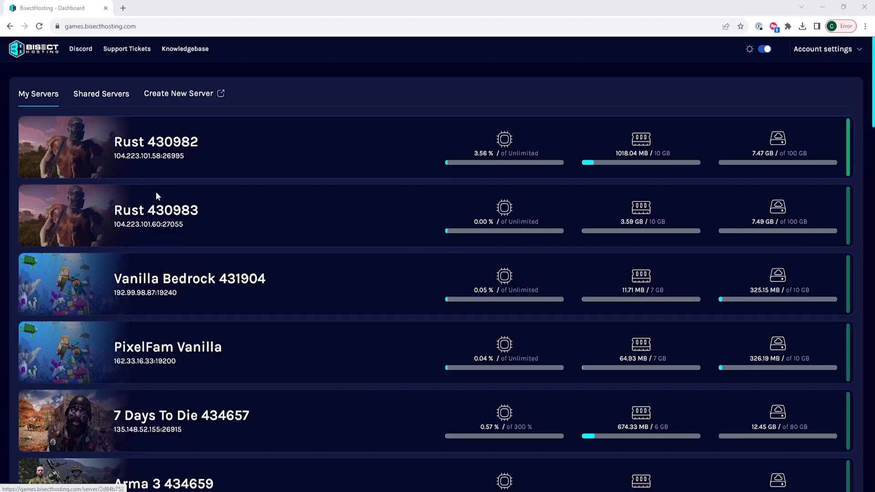
- Open the offline Space Engineers server from the My Servers list
{"action": "scroll", "coordinate": [352, 242], "scroll_direction": "down", "scroll_amount": 20}
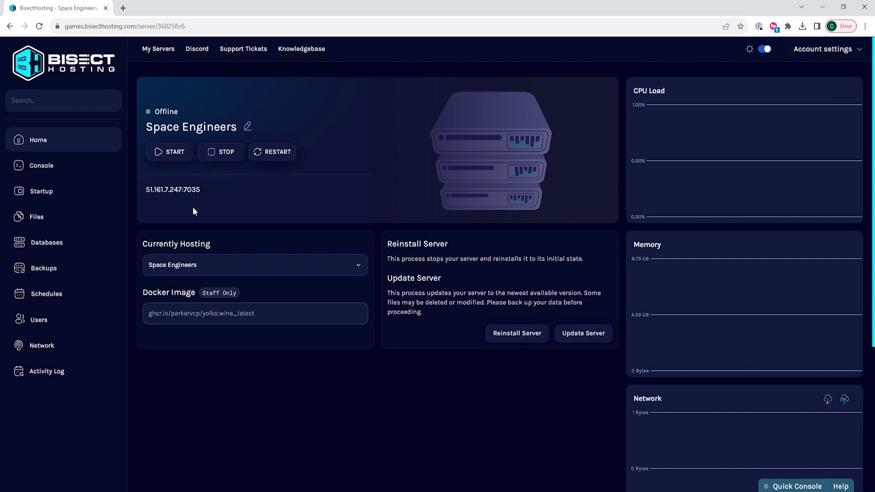
{"action": "left_click", "coordinate": [75, 197]}
- Scroll past the startup variables with Enable Experimental Mode true, then go to Files
{"action": "scroll", "coordinate": [281, 300], "scroll_direction": "down", "scroll_amount": 5}
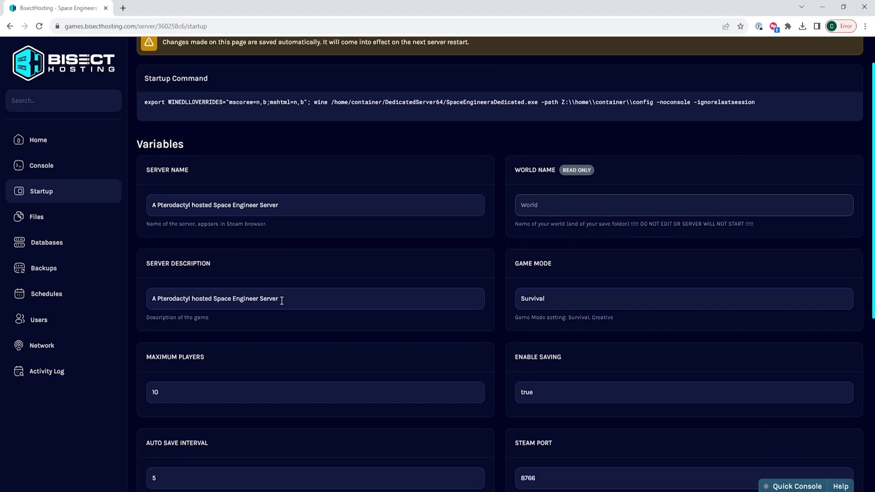
{"action": "scroll", "coordinate": [281, 300], "scroll_direction": "down", "scroll_amount": 3}
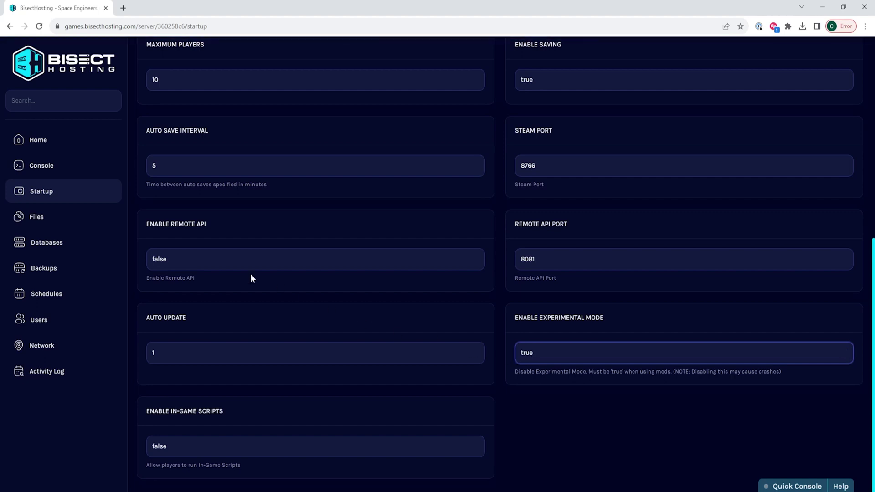
{"action": "left_click", "coordinate": [83, 221]}
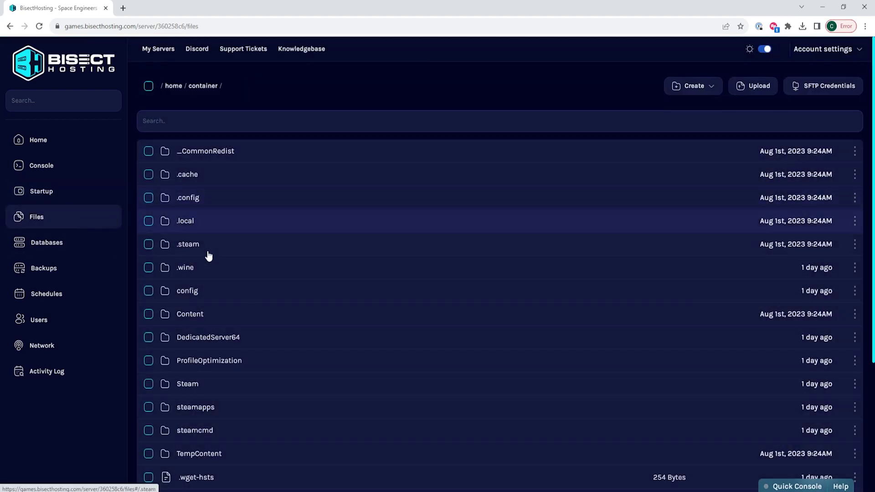
- Browse into the server's config/Saves folder, then bring up the Windows Run prompt
{"action": "left_click", "coordinate": [214, 292]}
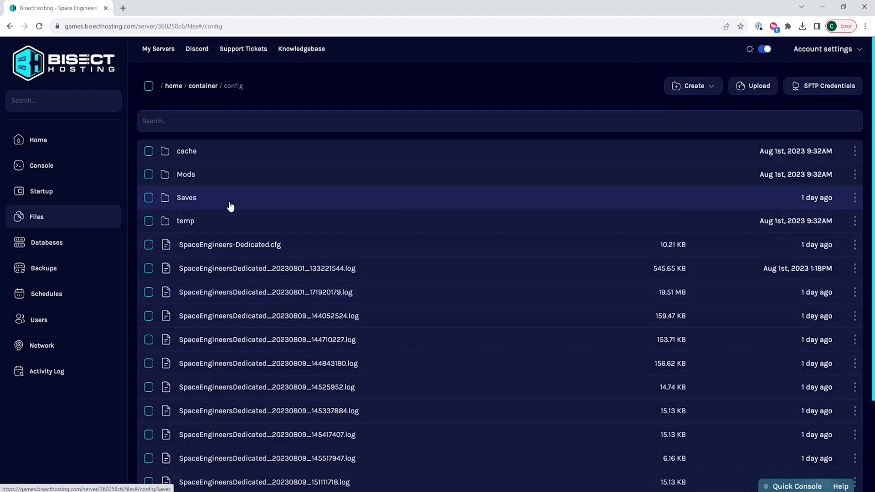
{"action": "left_click", "coordinate": [230, 206]}
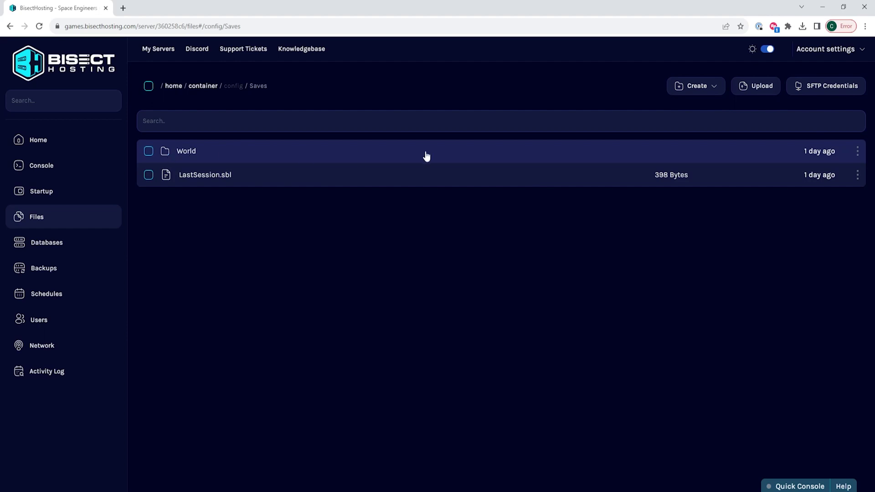
{"action": "key", "text": "super+r"}
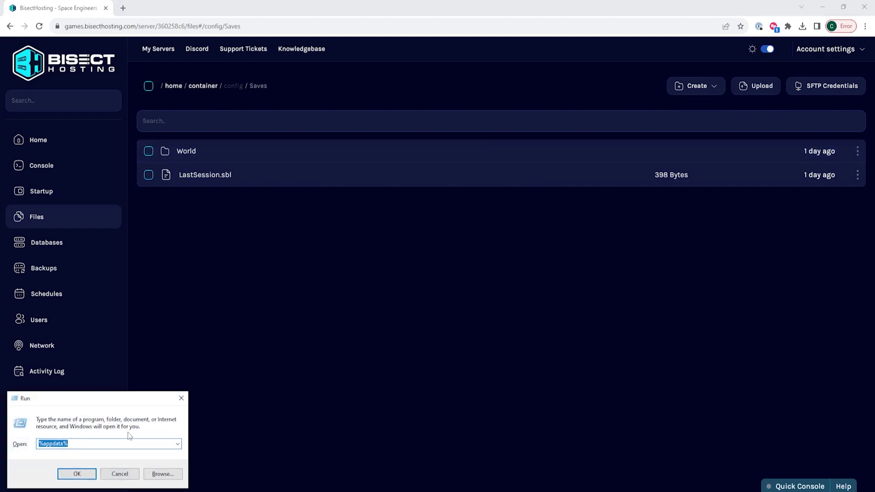
- Run %appdata%/SpaceEngineers/Saves to open the local Saves folder in File Explorer
{"action": "type", "text": "%"}
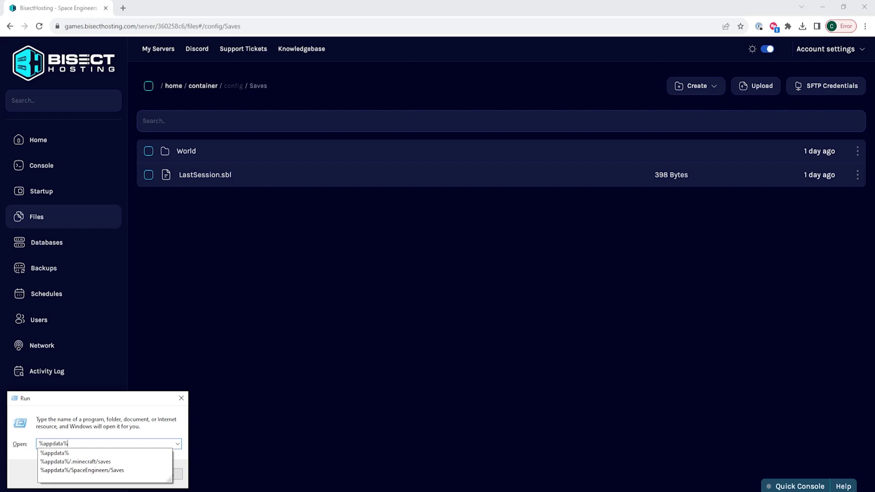
{"action": "type", "text": "/"}
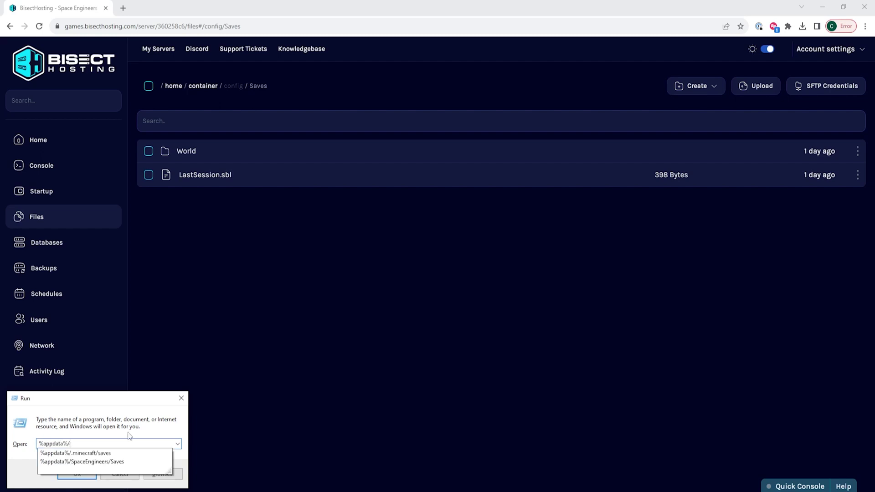
{"action": "type", "text": "s/Saves"}
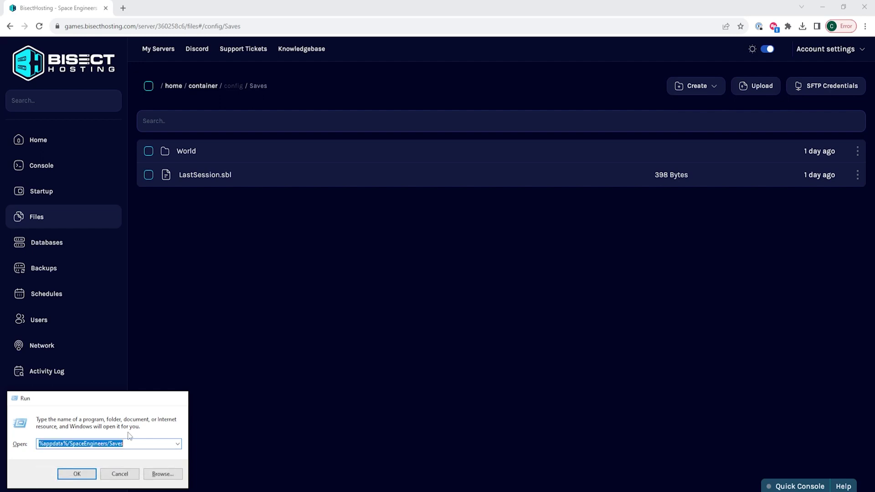
{"action": "key", "text": "Return"}
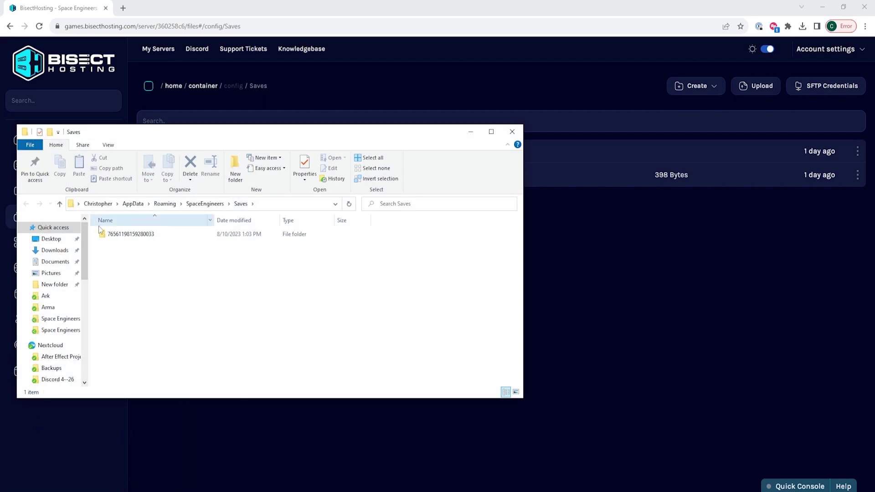
- Zip the local World save into World.zip and drag it into the server's config/Saves folder
{"action": "double_click", "coordinate": [125, 234]}
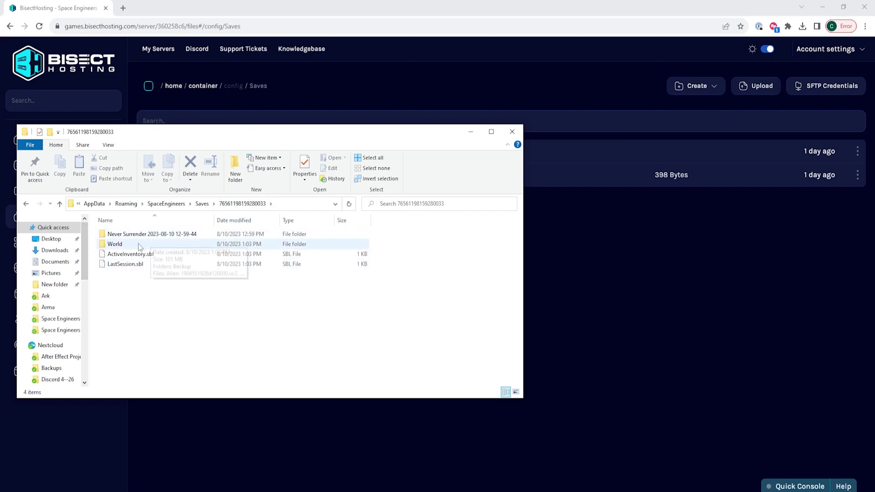
{"action": "left_click", "coordinate": [121, 246]}
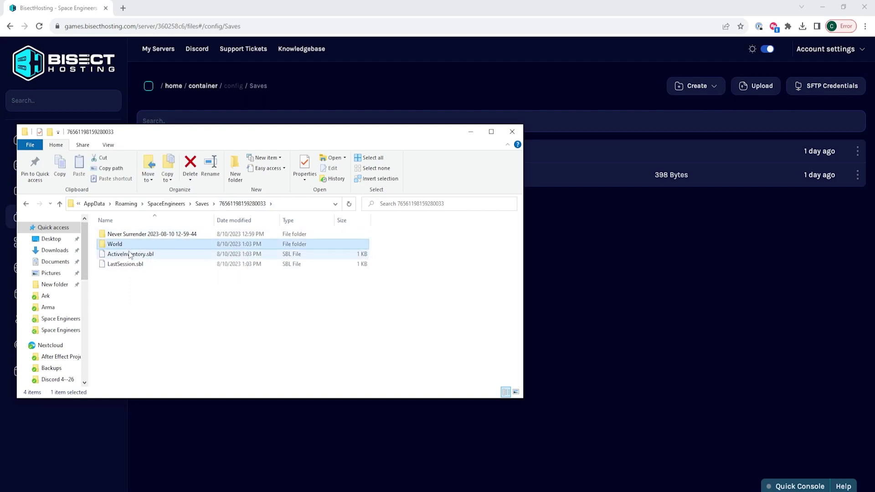
{"action": "right_click", "coordinate": [124, 247]}
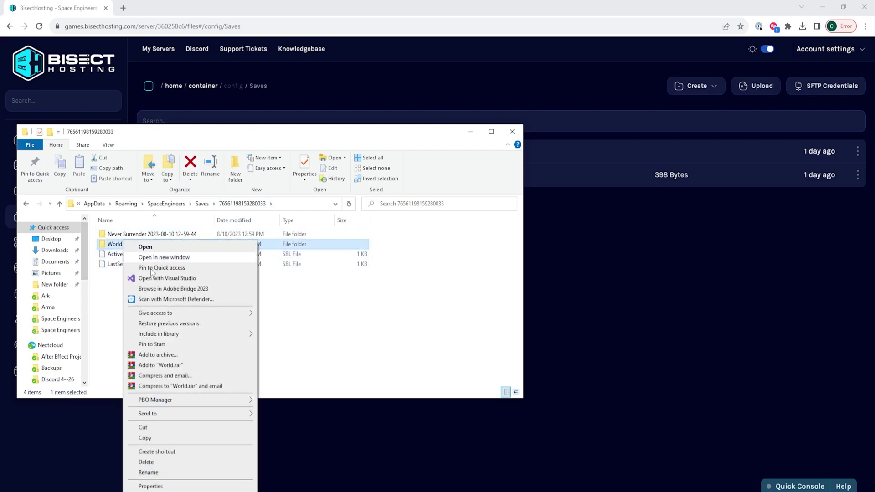
{"action": "mouse_move", "coordinate": [159, 416]}
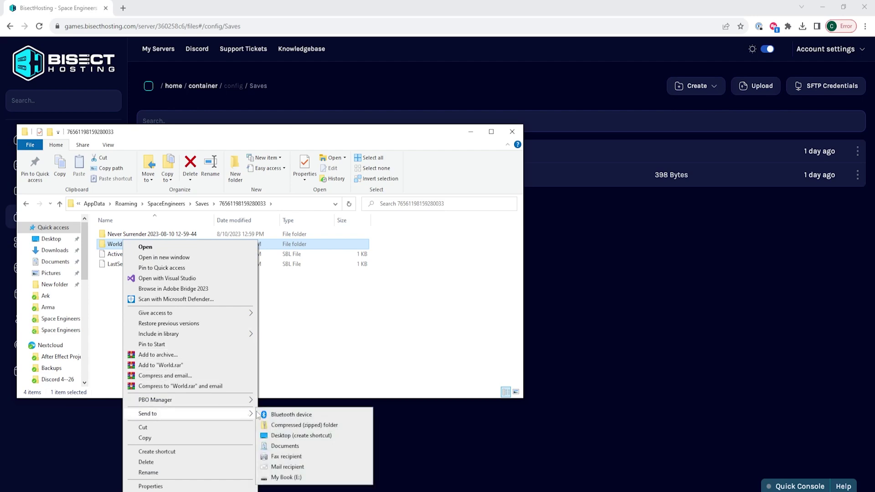
{"action": "left_click", "coordinate": [309, 426]}
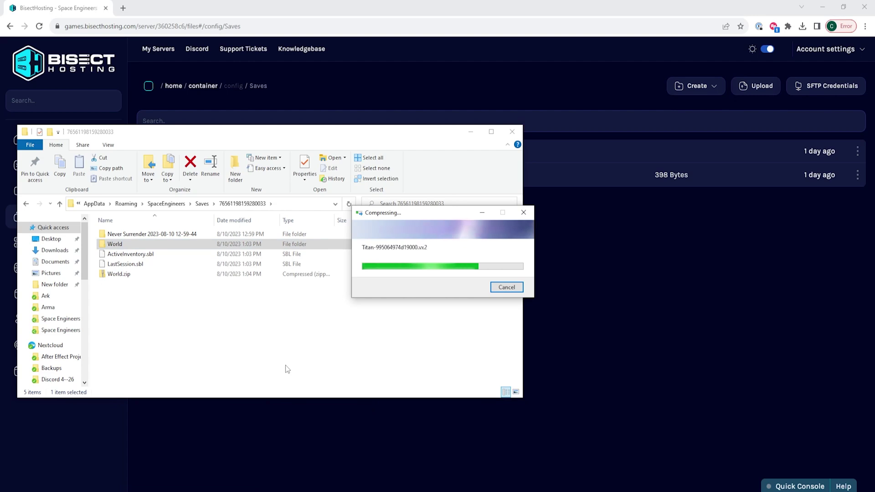
{"action": "left_click", "coordinate": [202, 300]}
{"action": "left_click", "coordinate": [142, 278]}
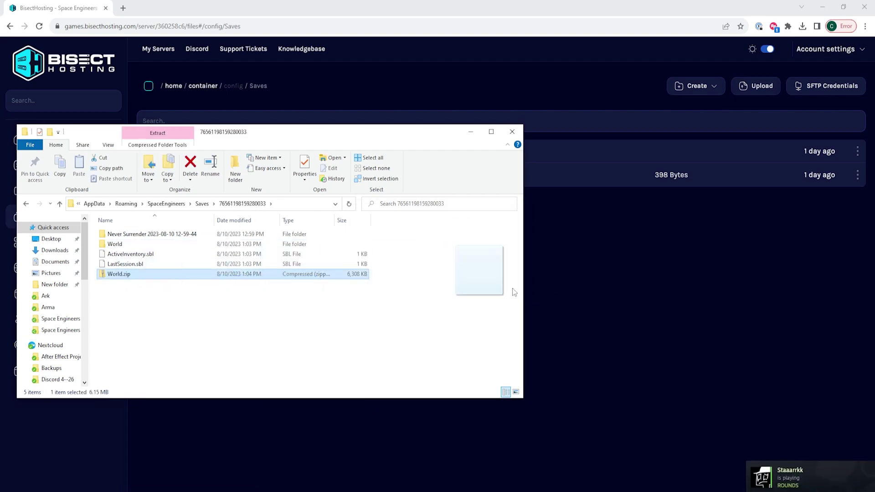
{"action": "left_click_drag", "start_coordinate": [513, 288], "coordinate": [584, 247]}
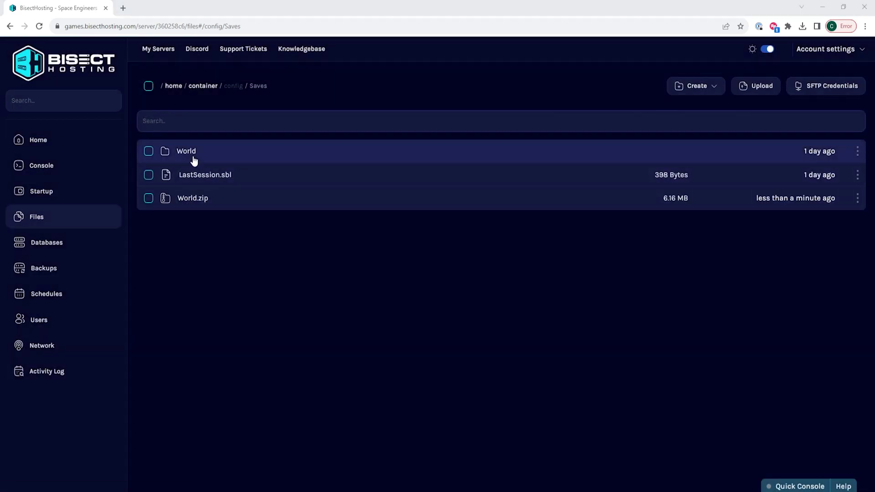
- Rename the server's existing World folder to WorldOld
{"action": "right_click", "coordinate": [189, 155]}
{"action": "left_click", "coordinate": [171, 175]}
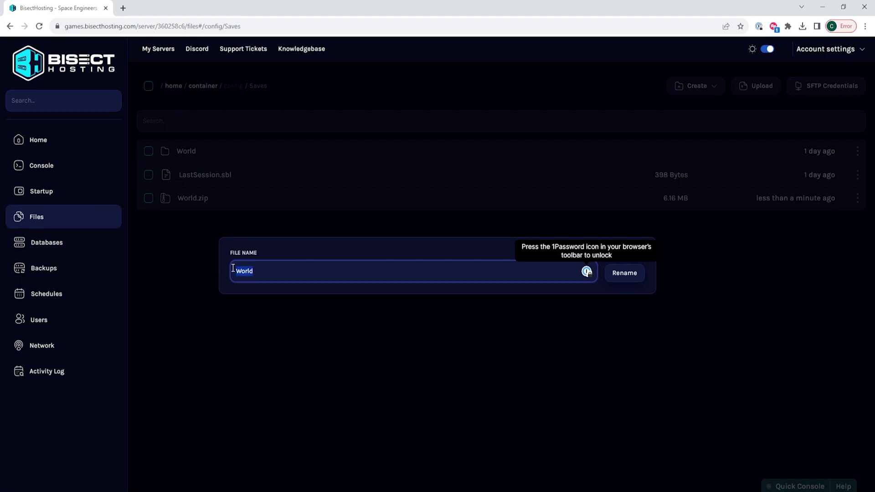
{"action": "type", "text": "Worl"}
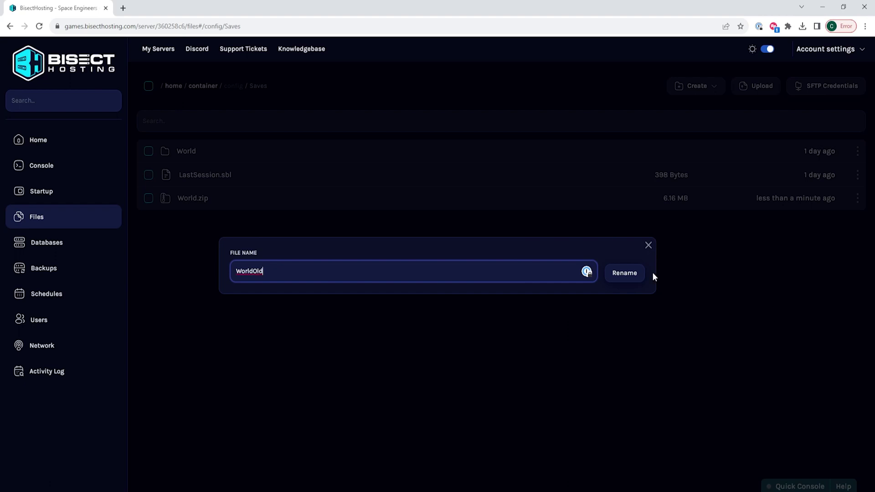
{"action": "left_click", "coordinate": [637, 274]}
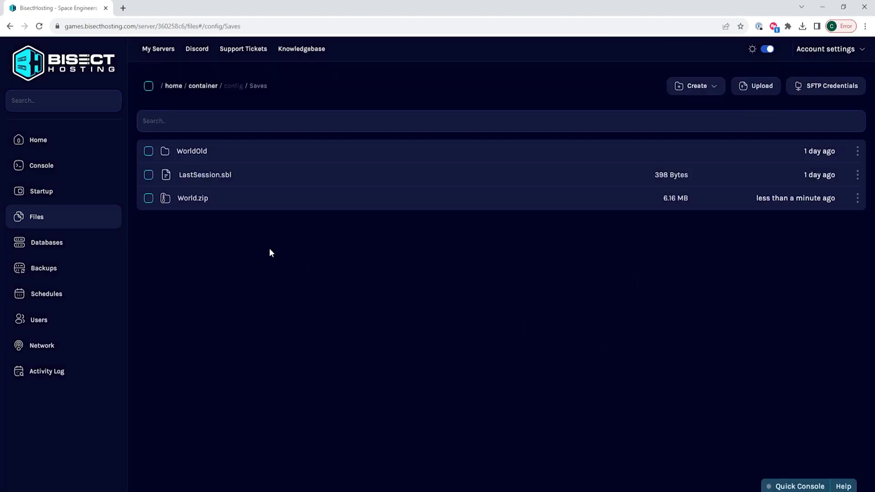
- Unarchive World.zip into a new World folder and return to the server's home page
{"action": "right_click", "coordinate": [190, 198]}
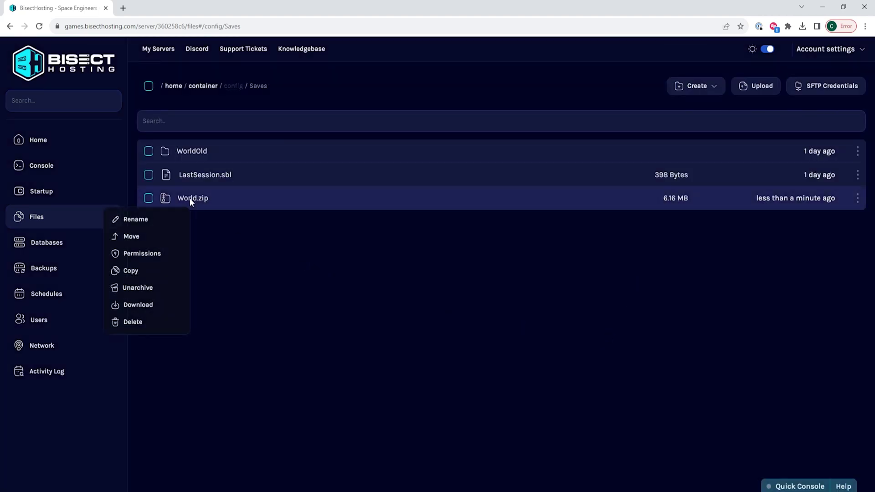
{"action": "left_click", "coordinate": [151, 289]}
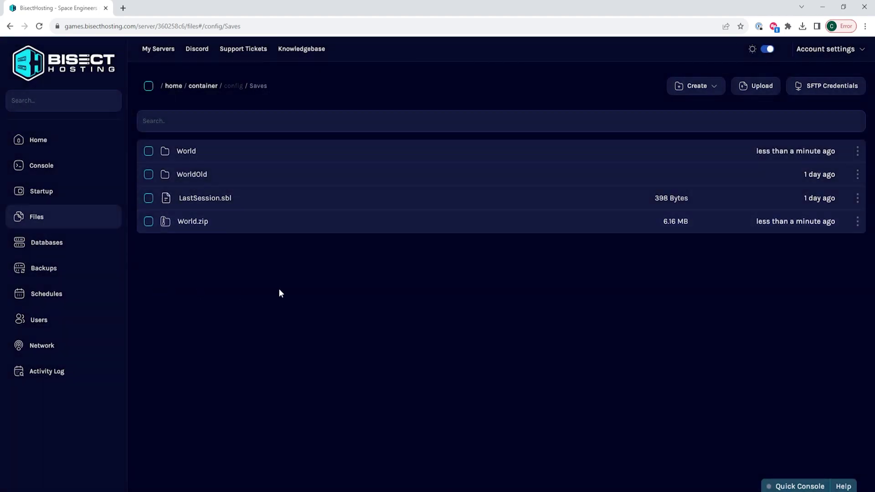
{"action": "left_click", "coordinate": [54, 147]}
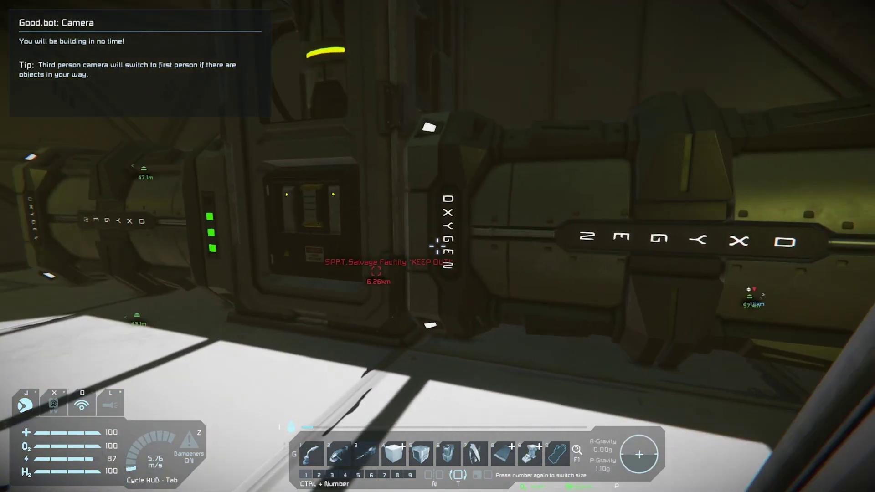
- Walk up to the sliding door, open it, and cross the landing pad toward the desert
{"action": "key", "text": "w"}
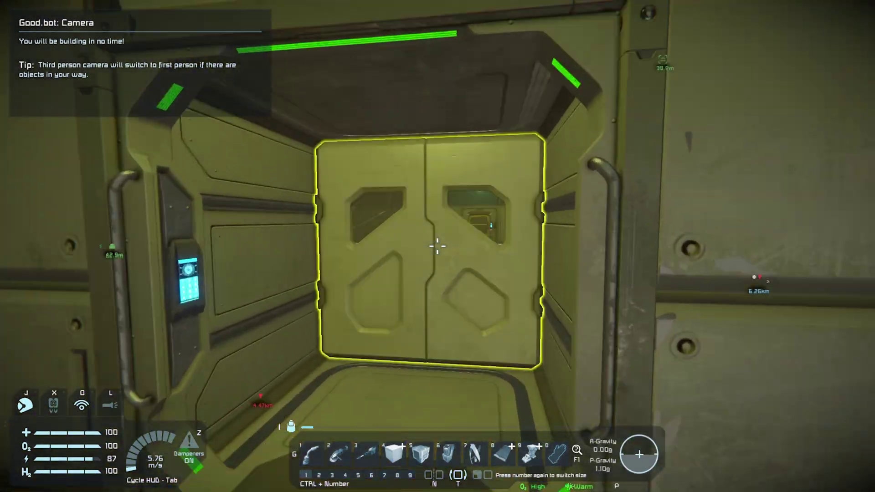
{"action": "key", "text": "f"}
{"action": "key", "text": "w"}
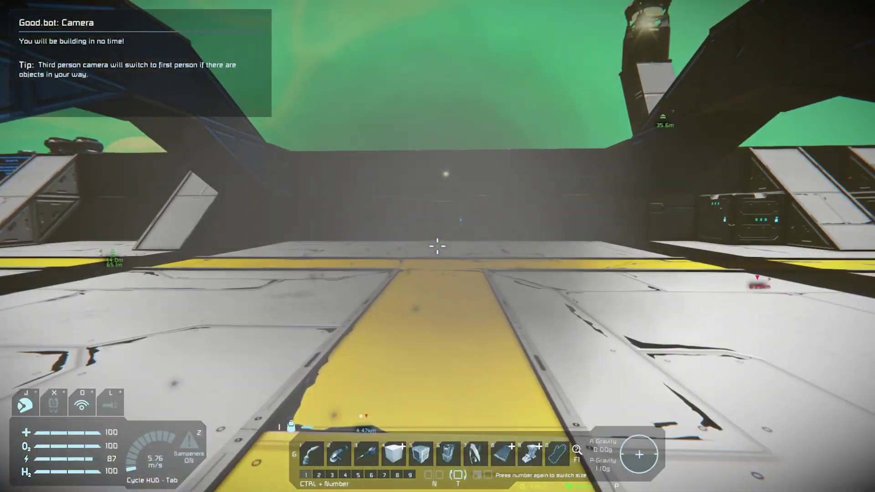
{"action": "key", "text": "w"}
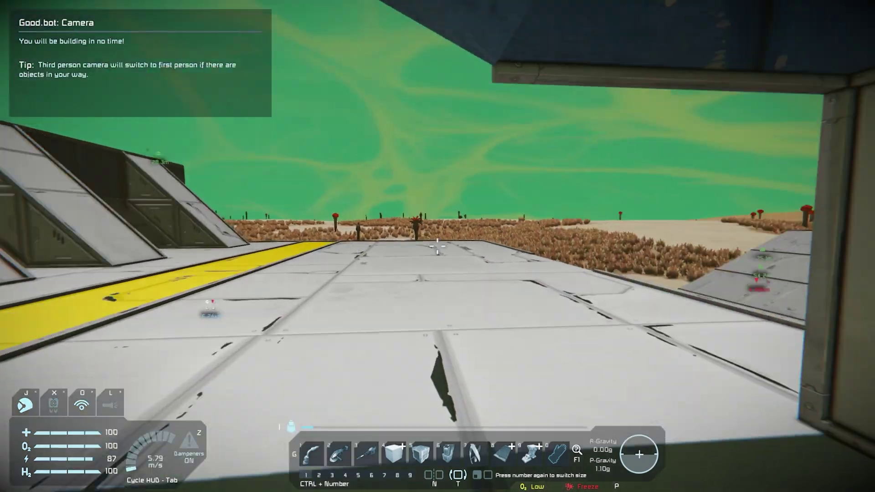
{"action": "key", "text": "w"}
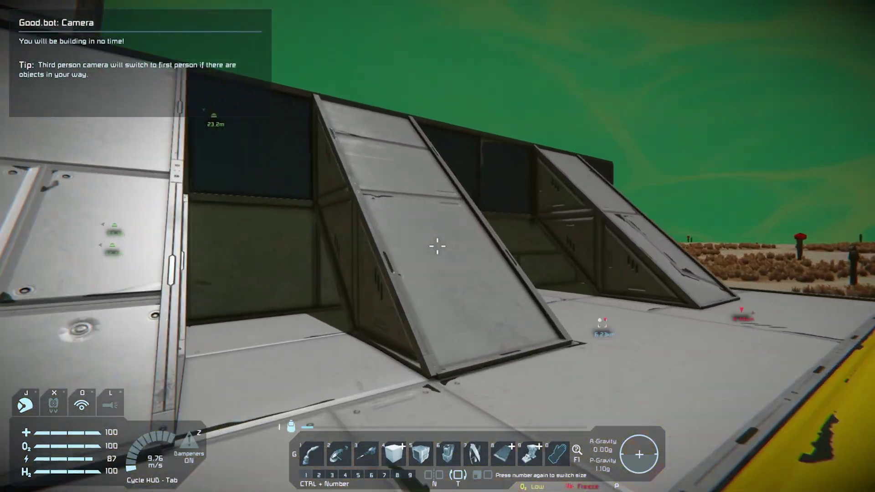